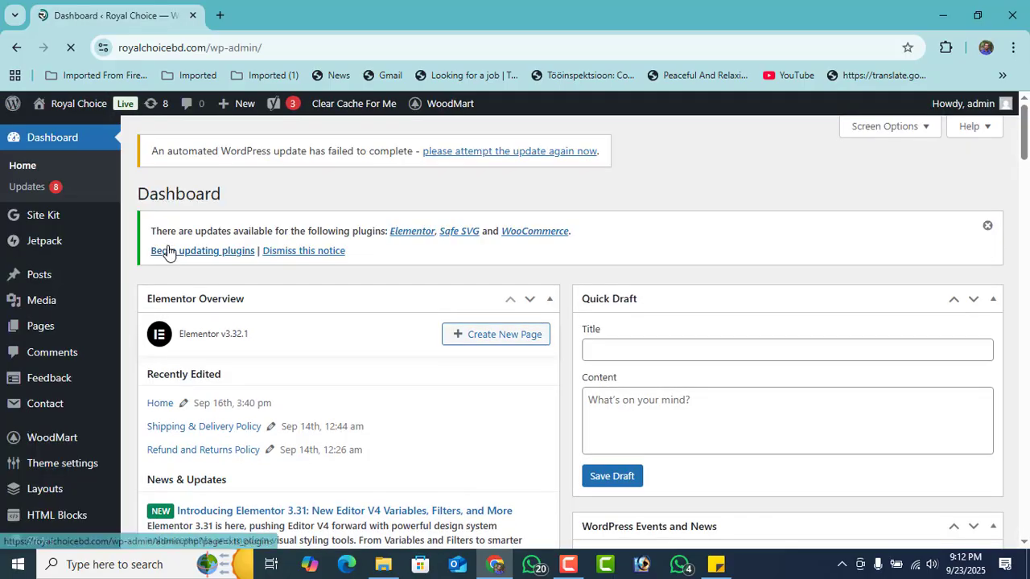
Open the Site connections page in the Yoast SEO settings.
scroll(258, 265, down, 5)
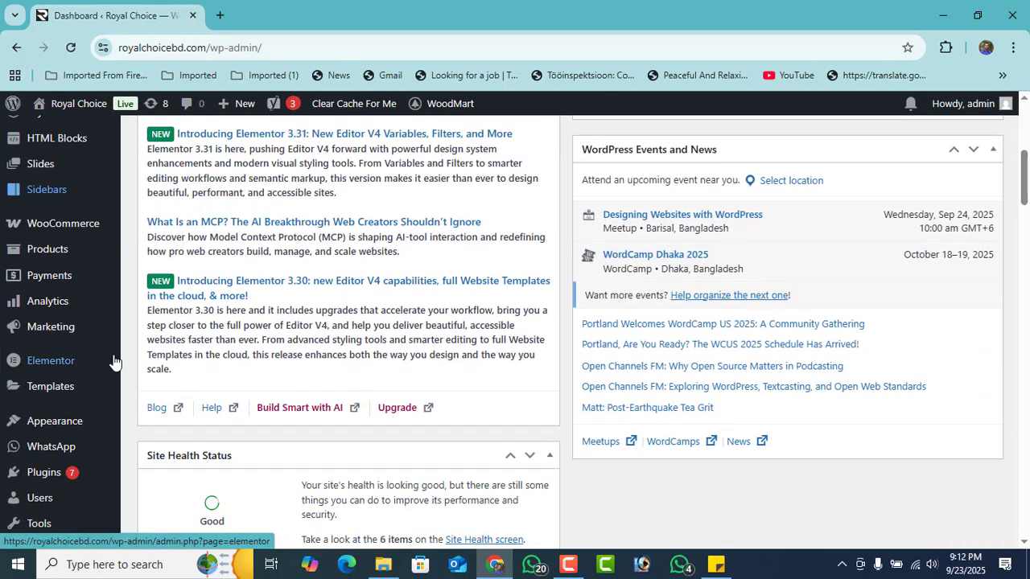
mouse_move(111, 365)
scroll(101, 378, down, 3)
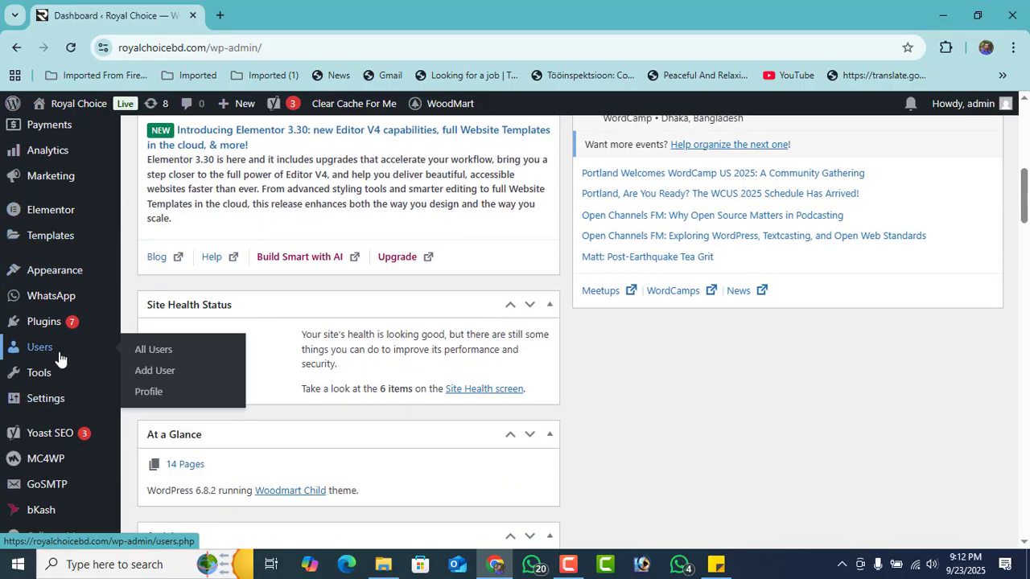
scroll(61, 359, down, 2)
mouse_move(60, 370)
mouse_move(63, 429)
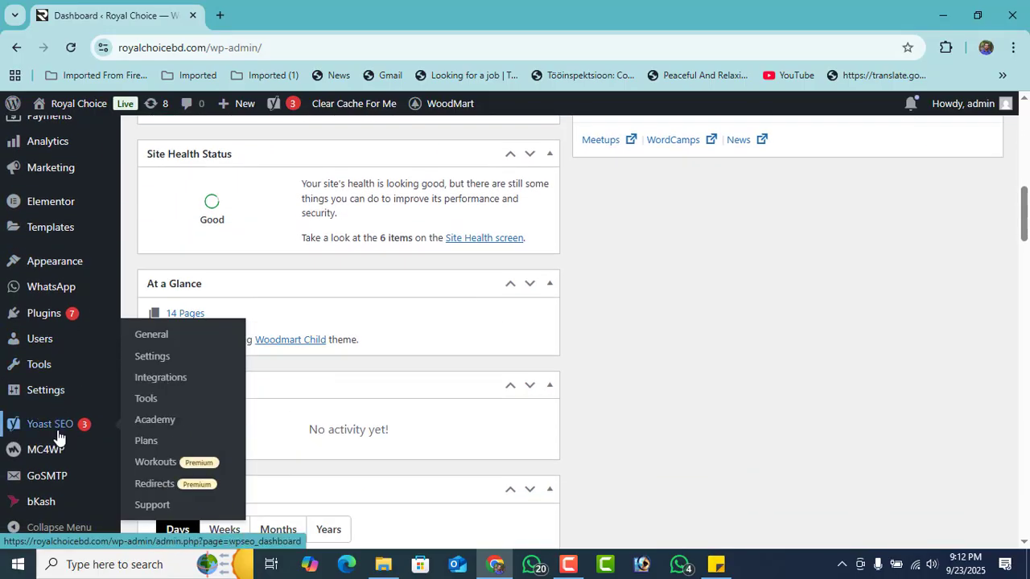
click(150, 367)
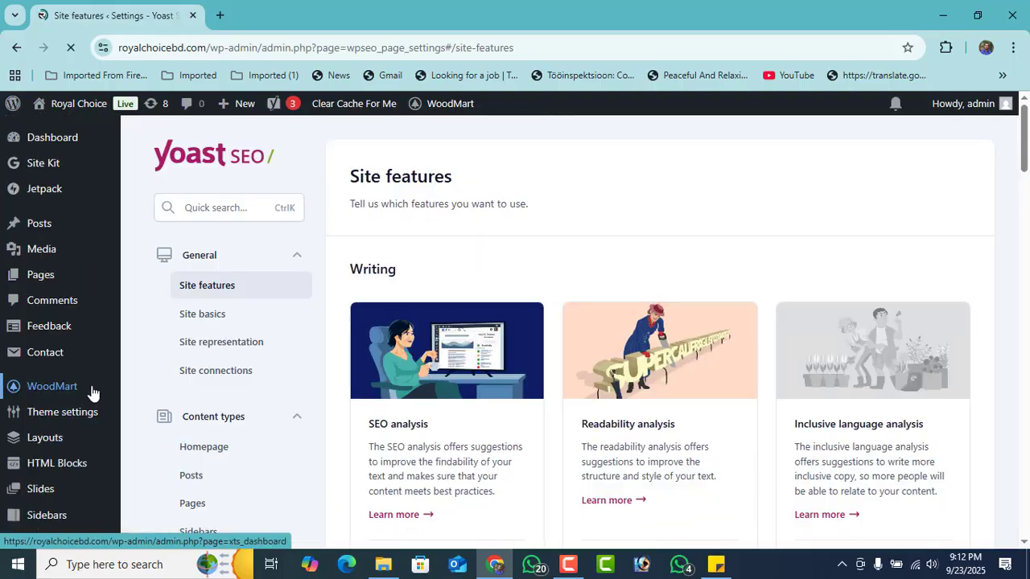
click(218, 377)
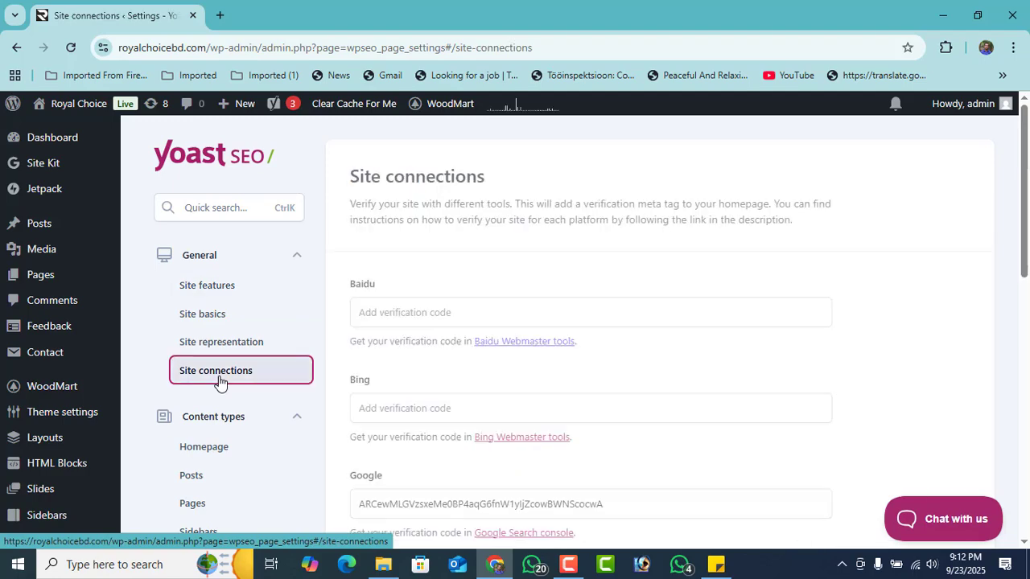
scroll(741, 406, down, 2)
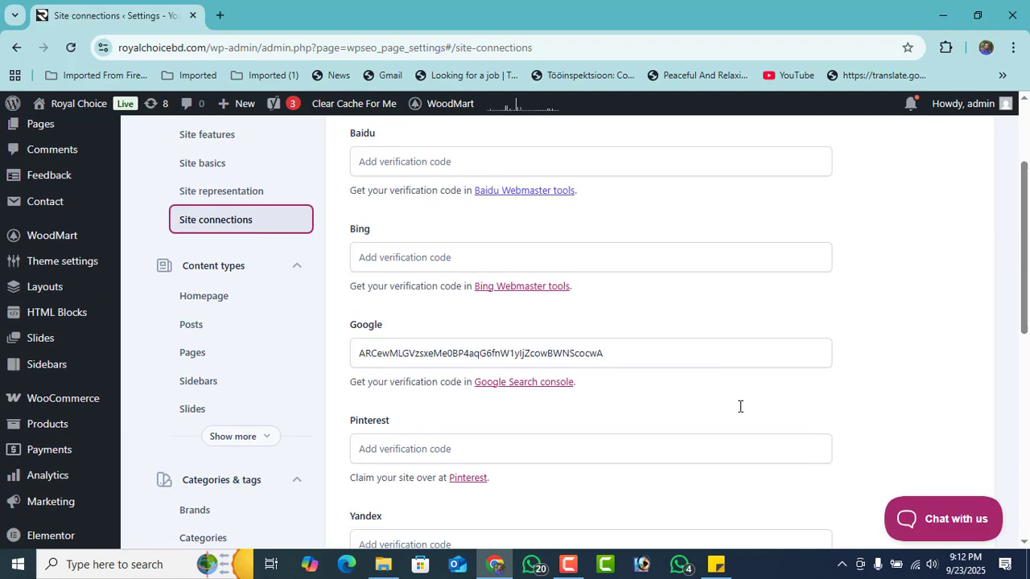
Open Bing Webmaster Tools from the Bing verification code field and start adding a new site.
click(399, 261)
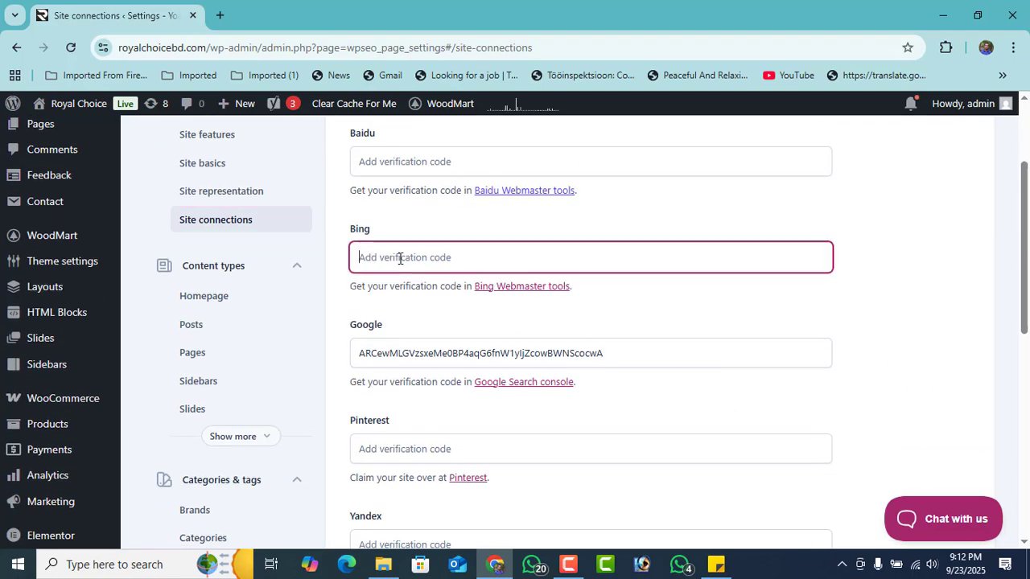
click(495, 294)
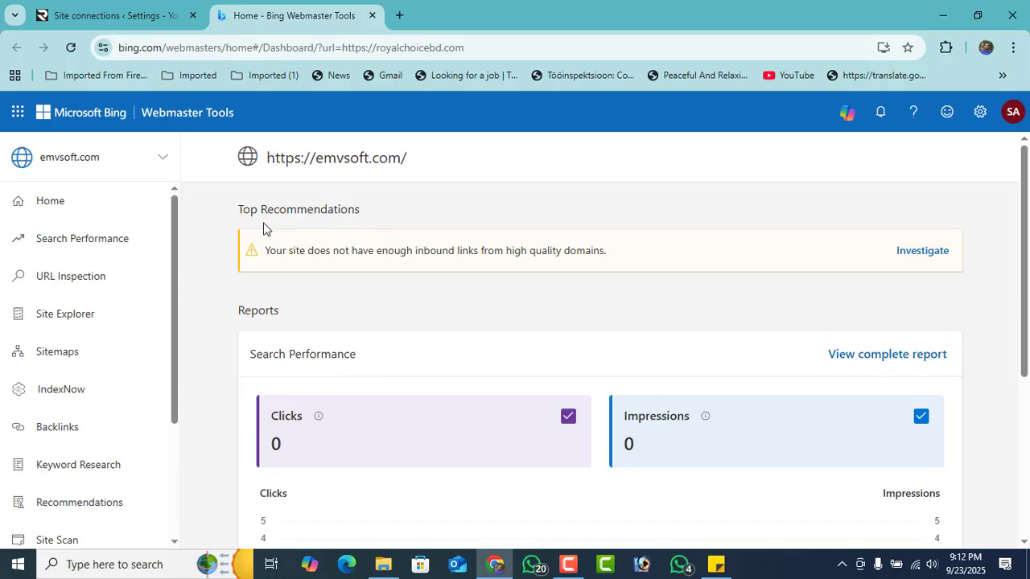
click(164, 157)
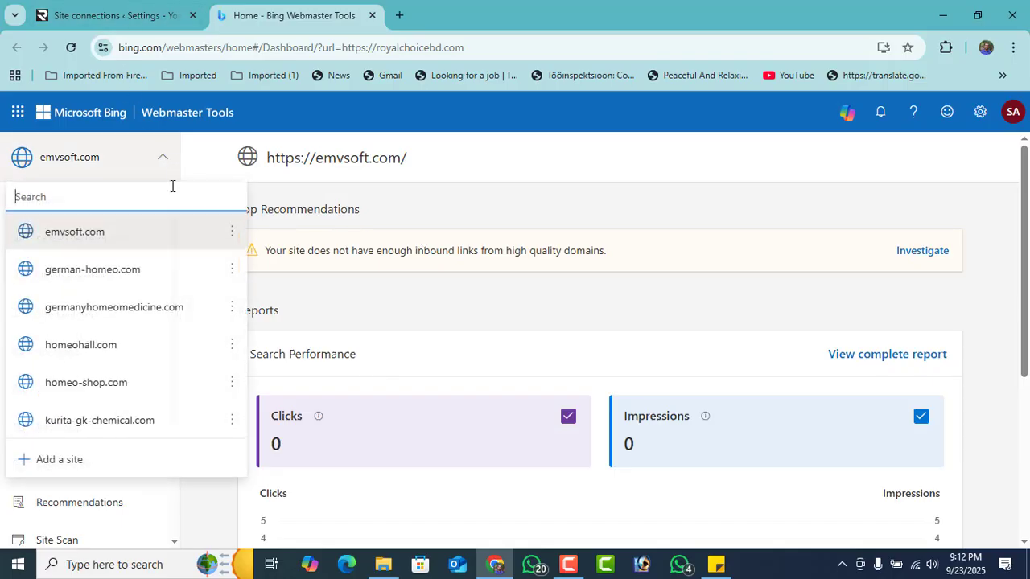
click(98, 461)
click(140, 13)
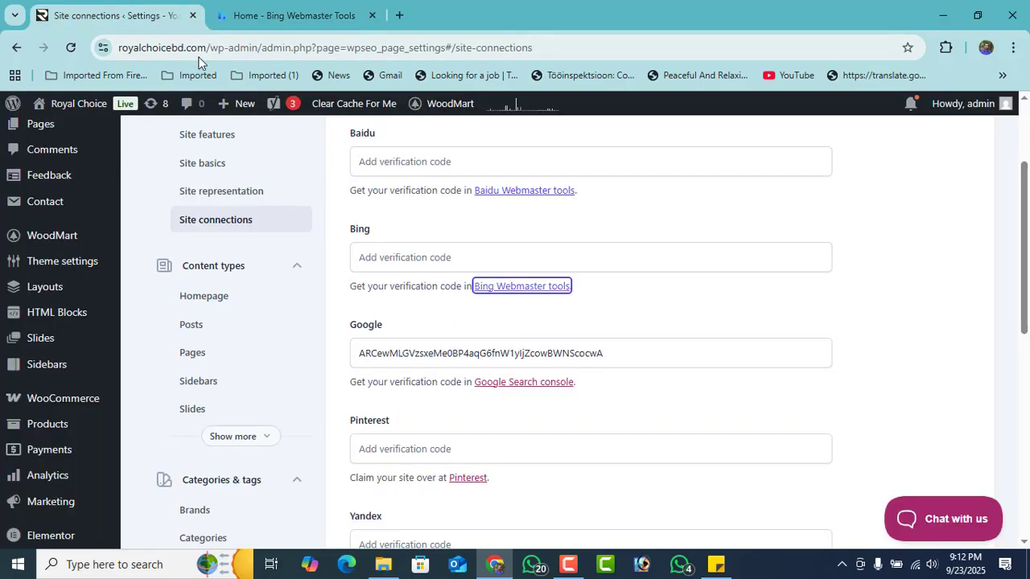
drag(208, 47, 119, 48)
right_click(180, 50)
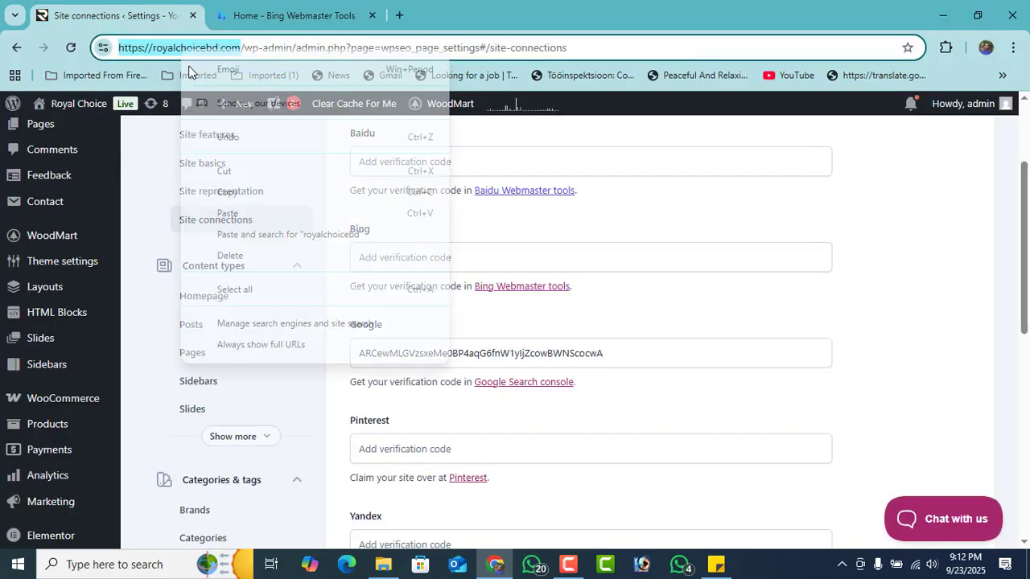
click(229, 194)
click(293, 15)
click(818, 453)
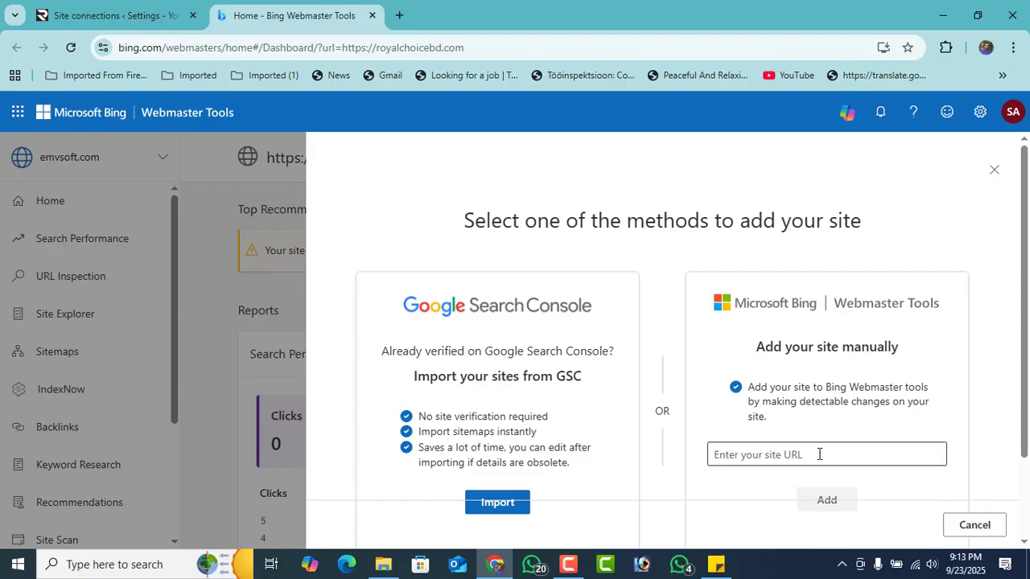
right_click(819, 455)
click(862, 283)
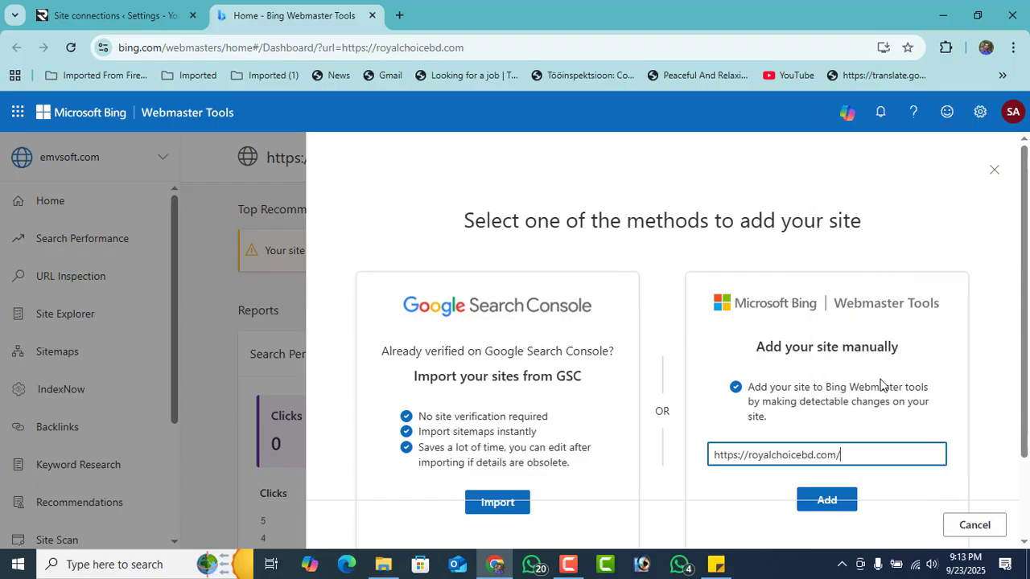
click(827, 503)
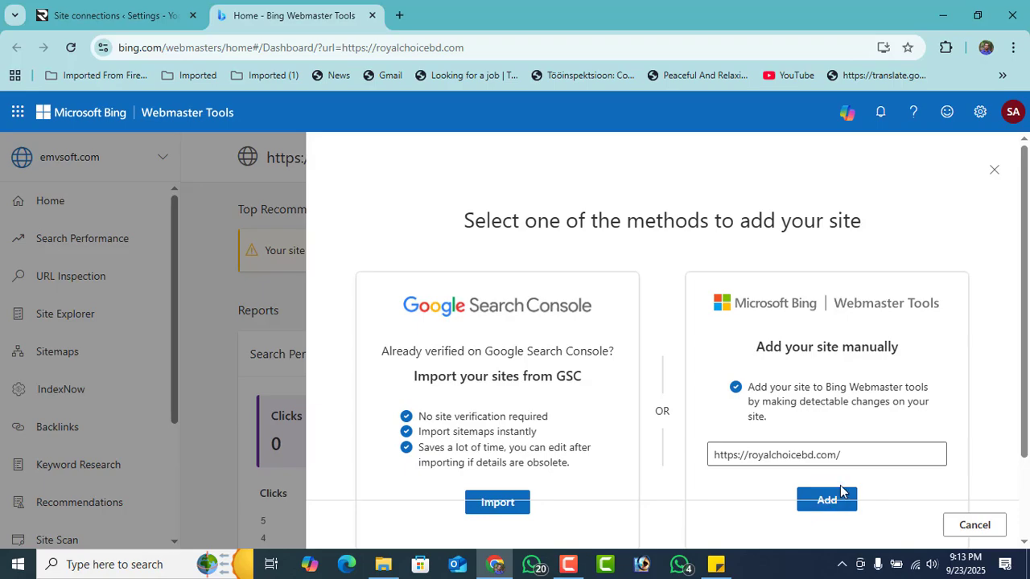
click(832, 500)
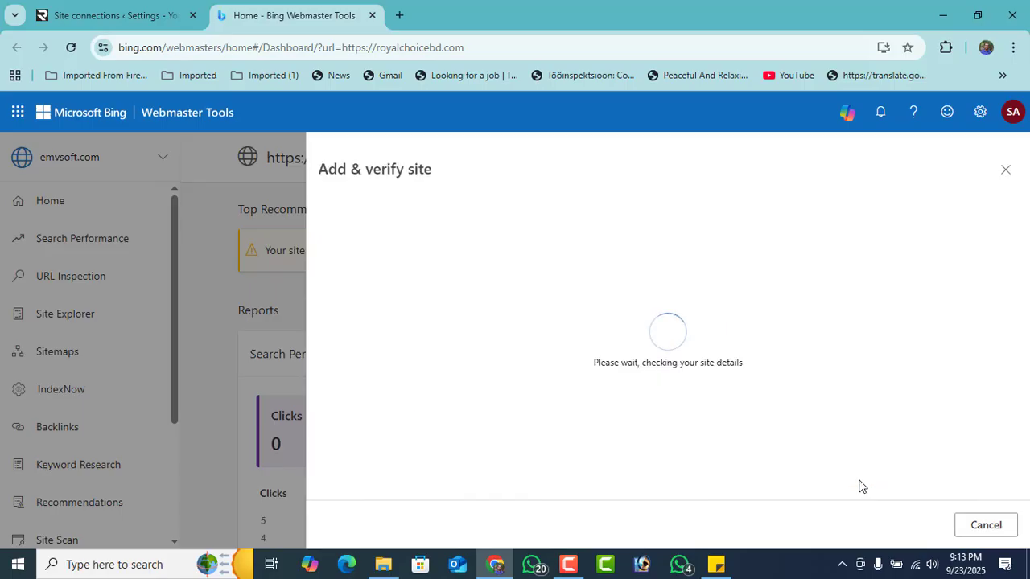
Review the available site verification methods, including the instructions for the XML File method.
scroll(808, 450, down, 1)
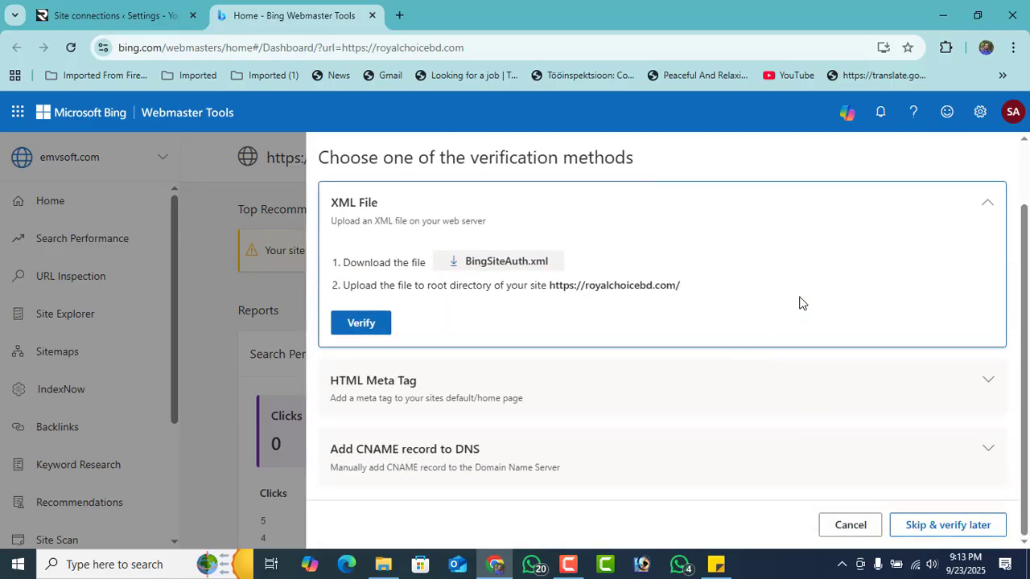
click(969, 203)
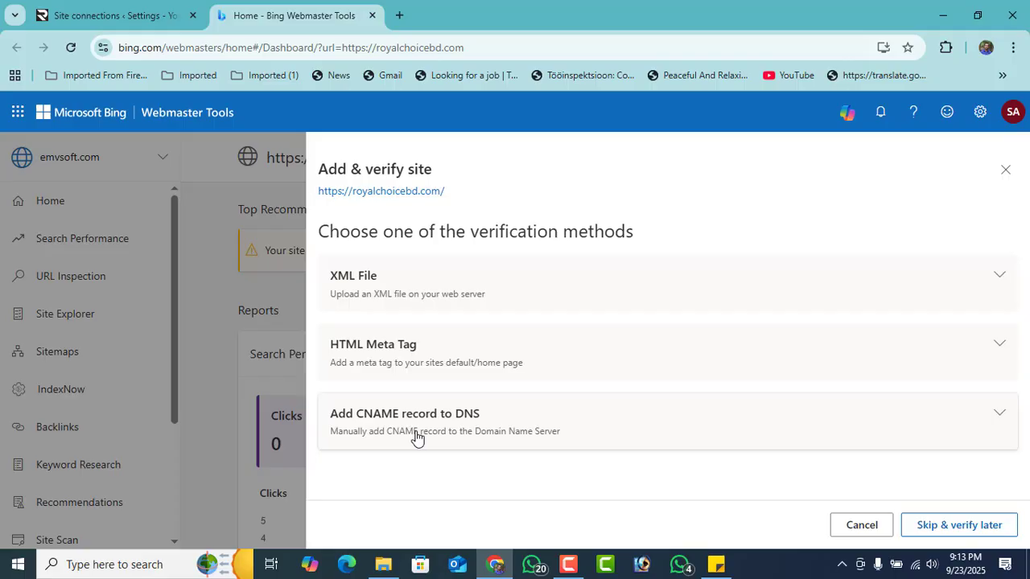
click(419, 293)
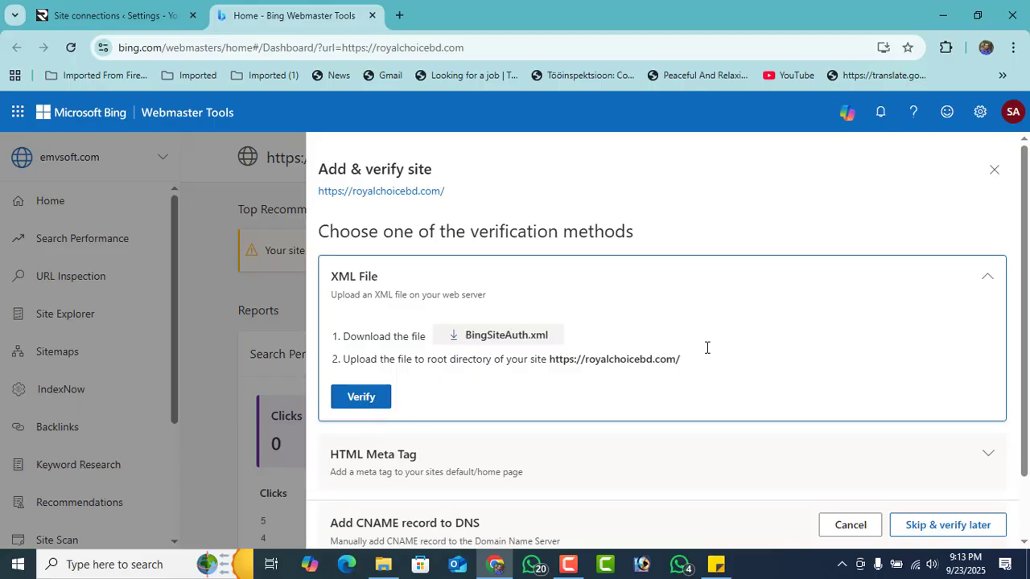
click(990, 282)
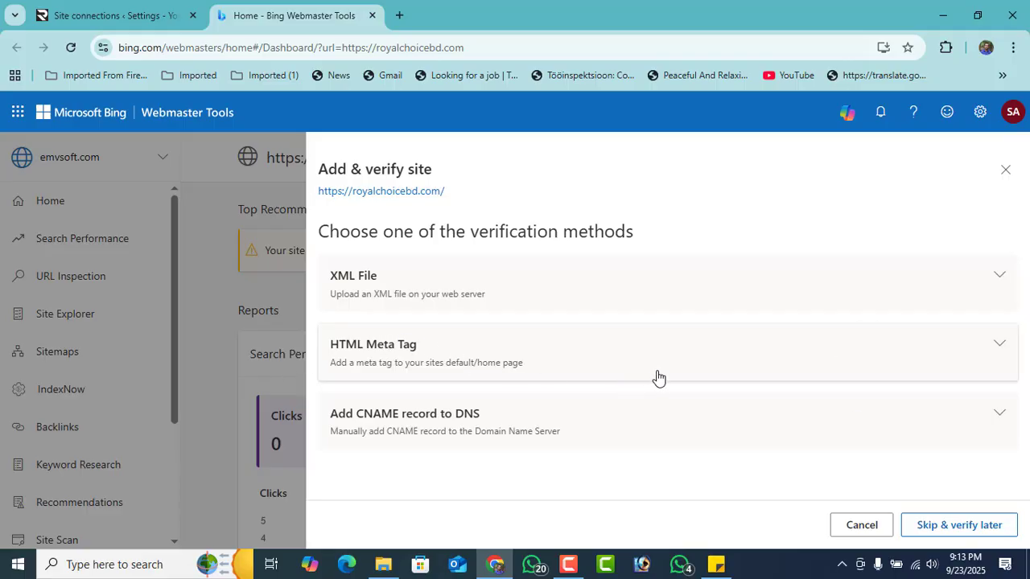
Choose the HTML Meta Tag verification method and copy its meta tag.
click(780, 364)
scroll(787, 364, down, 1)
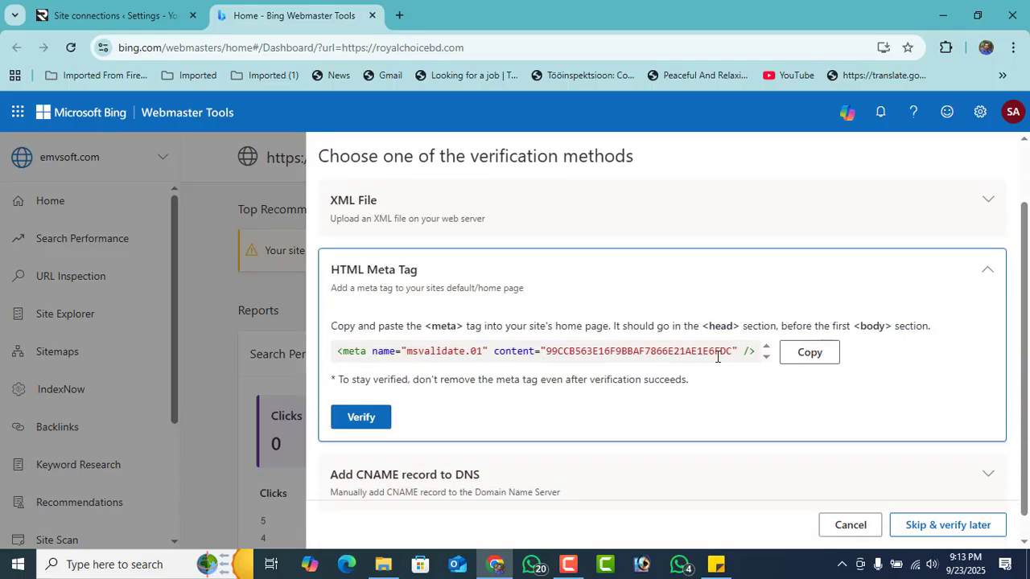
click(809, 354)
Paste the copied verification code into the Bing field of Yoast's Site connections and save the changes.
click(132, 8)
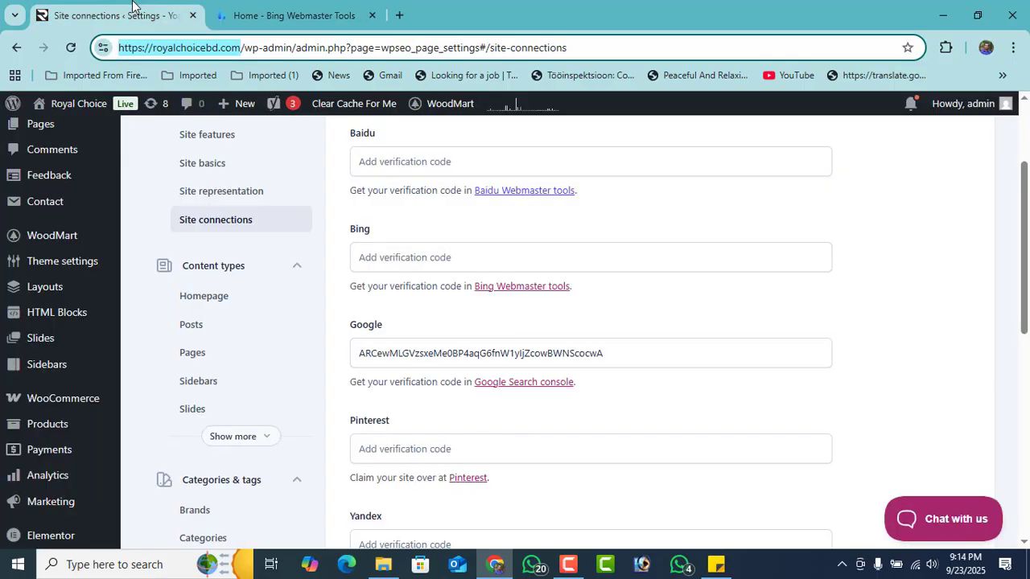
right_click(371, 256)
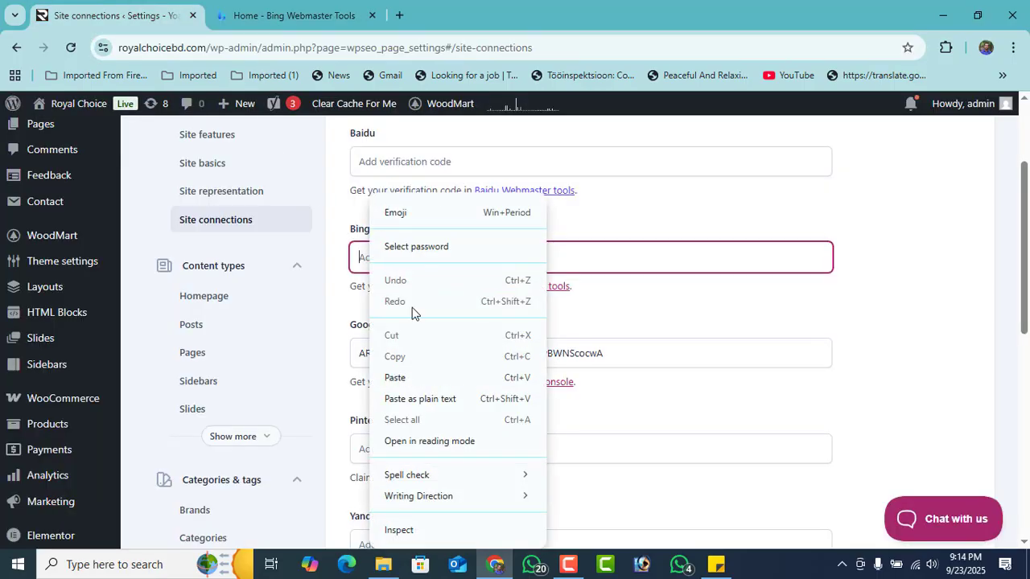
click(414, 397)
scroll(483, 403, down, 2)
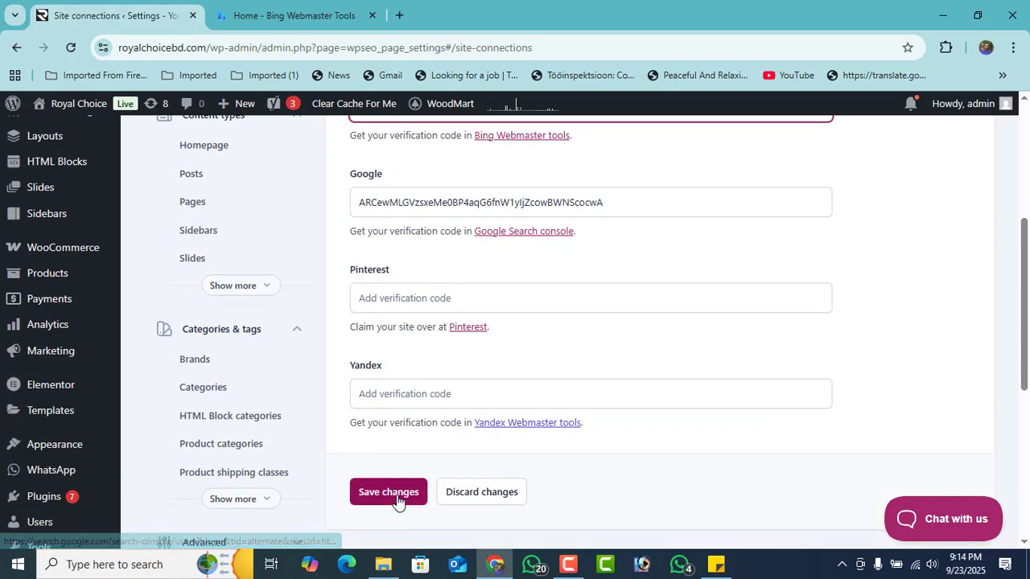
click(395, 497)
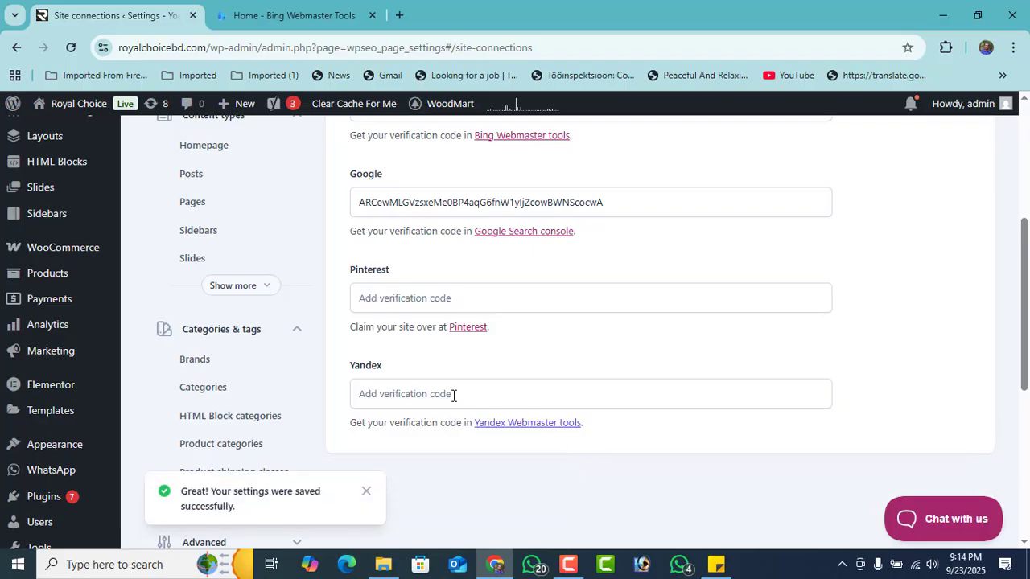
Verify royalchoicebd.com in Bing Webmaster Tools with the HTML meta tag, finish adding the site and open the Sitemaps page.
click(260, 10)
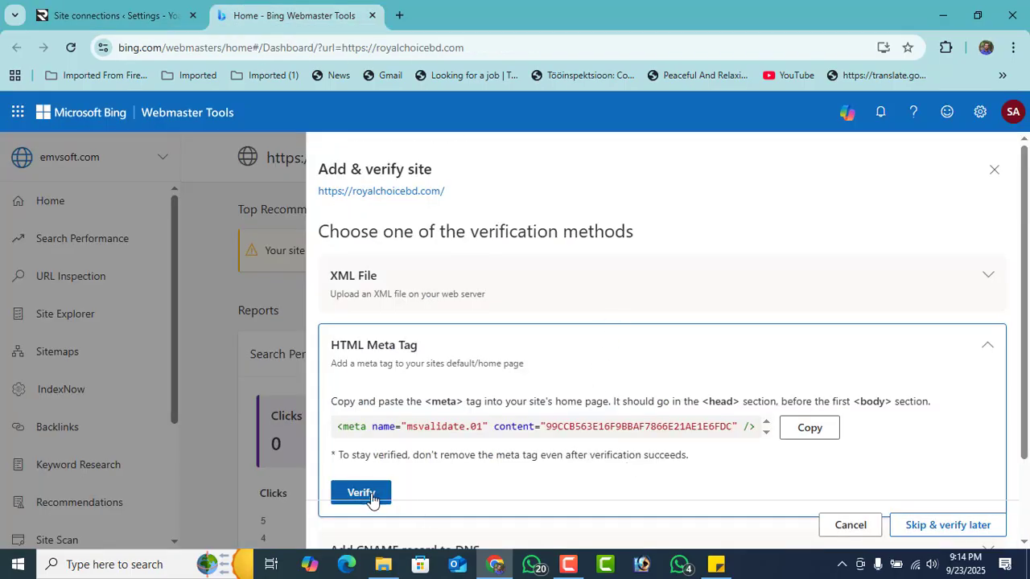
scroll(366, 499, down, 1)
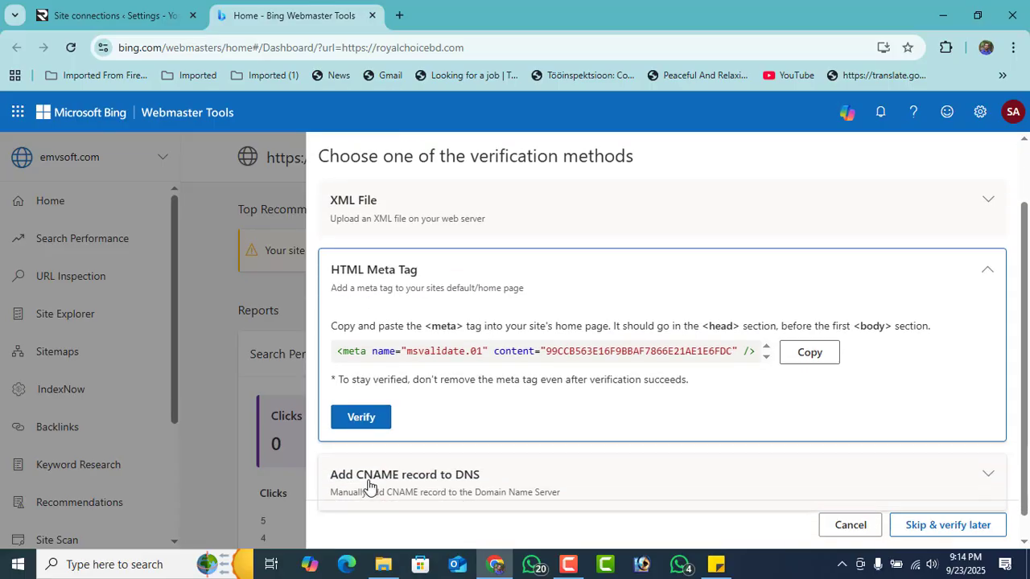
click(362, 418)
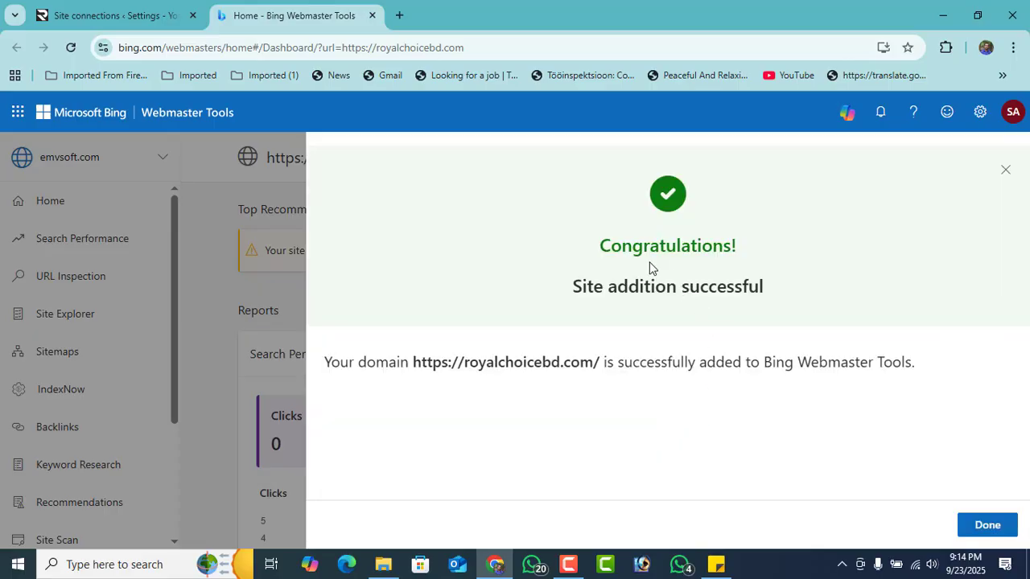
click(990, 525)
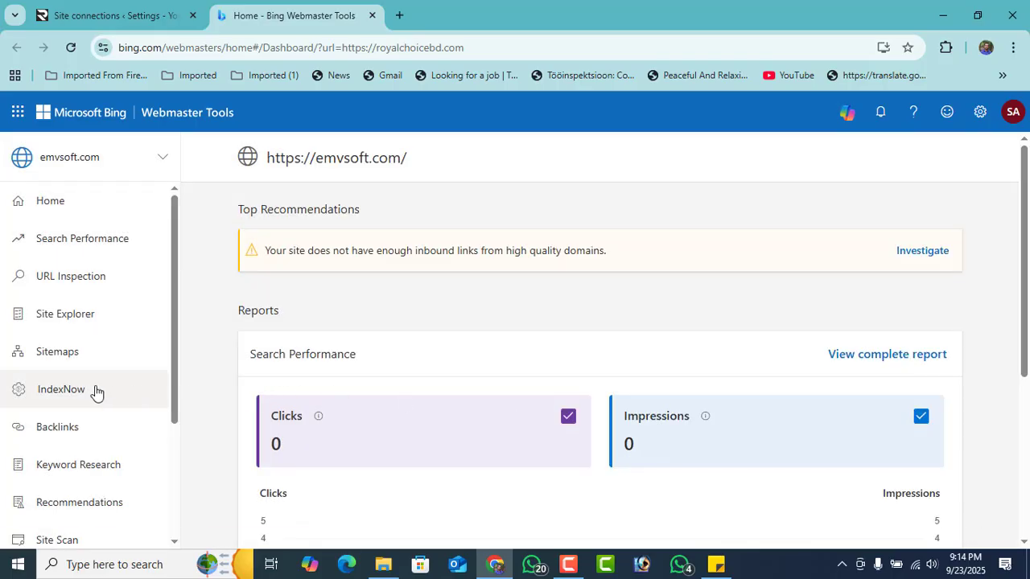
click(41, 361)
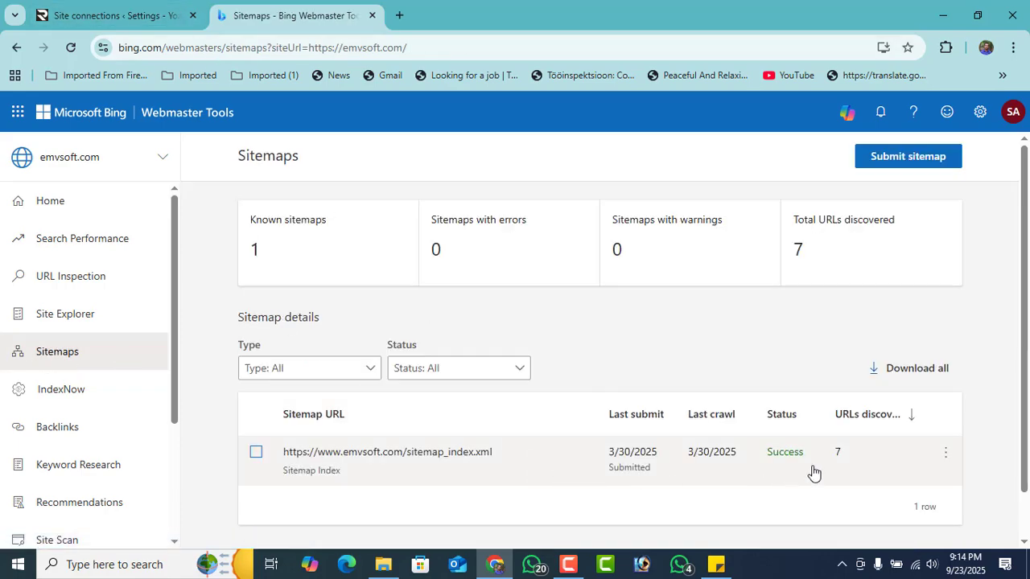
Switch back to WordPress and look over the General dashboard of Yoast SEO.
click(95, 15)
scroll(229, 367, up, 2)
scroll(226, 368, up, 2)
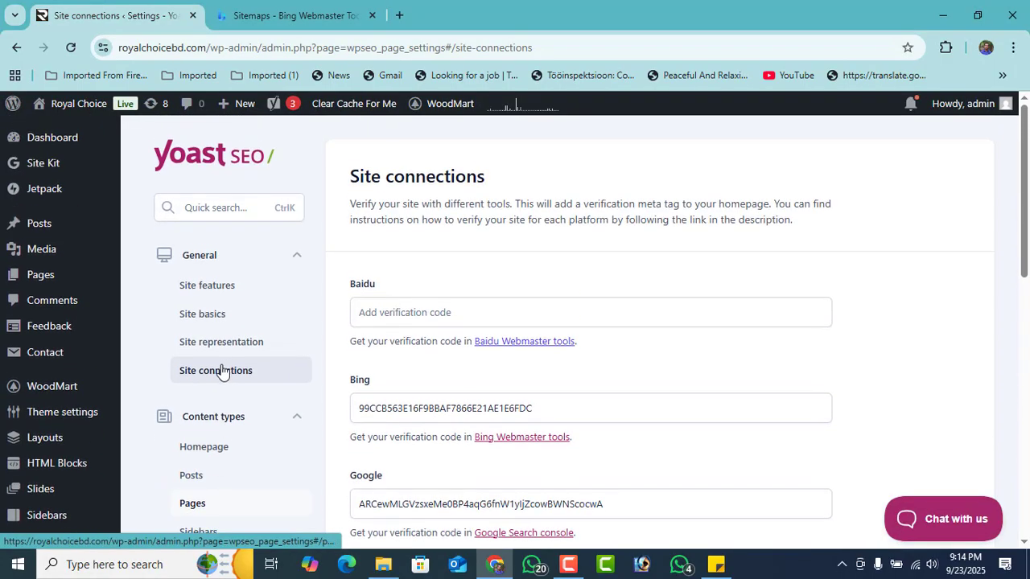
scroll(168, 381, down, 5)
scroll(168, 385, down, 3)
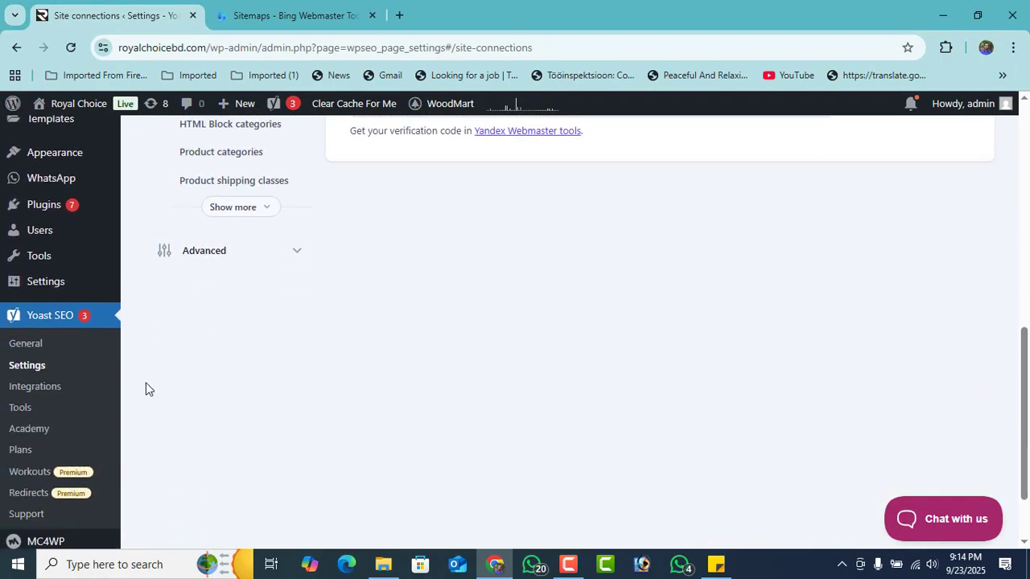
click(26, 336)
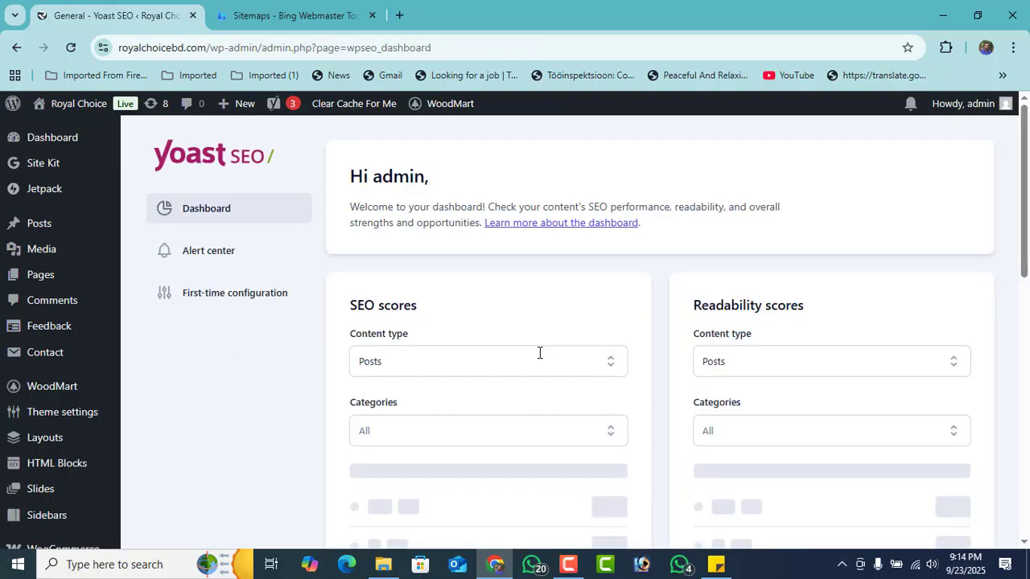
scroll(521, 347, down, 2)
scroll(262, 200, up, 2)
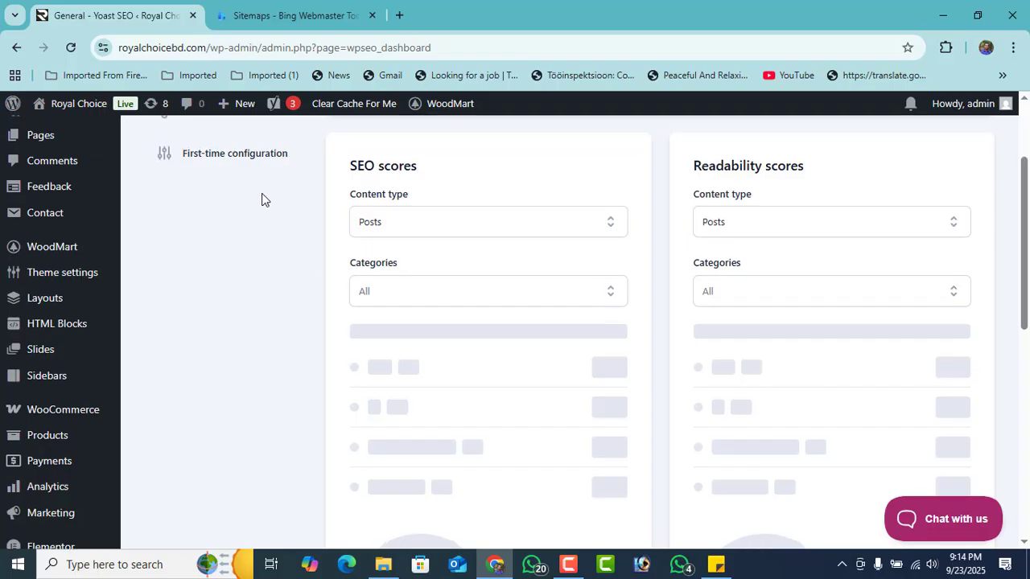
Open the site's XML sitemap from the XML sitemaps feature in Yoast SEO's site features settings.
scroll(145, 314, down, 7)
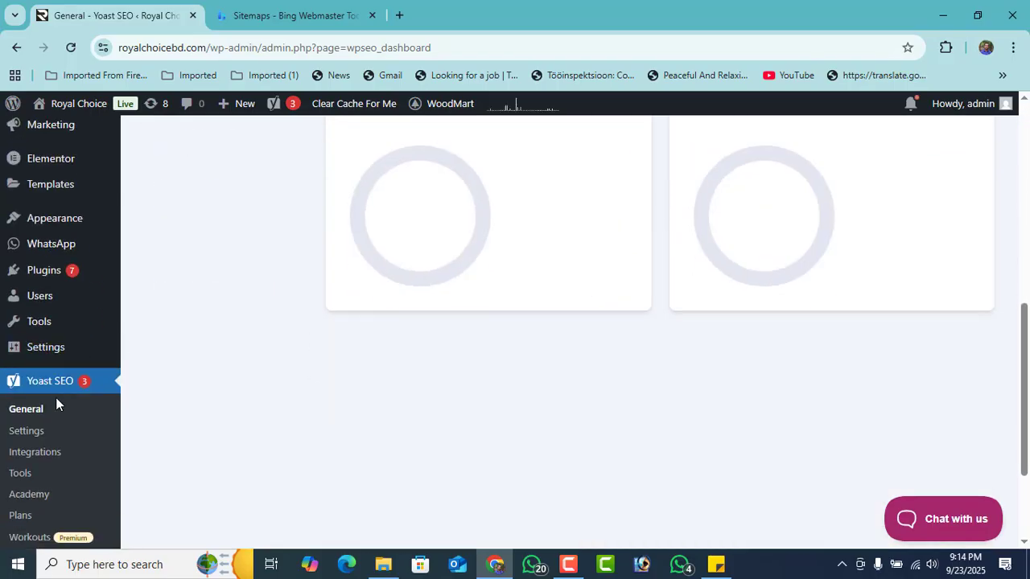
click(26, 428)
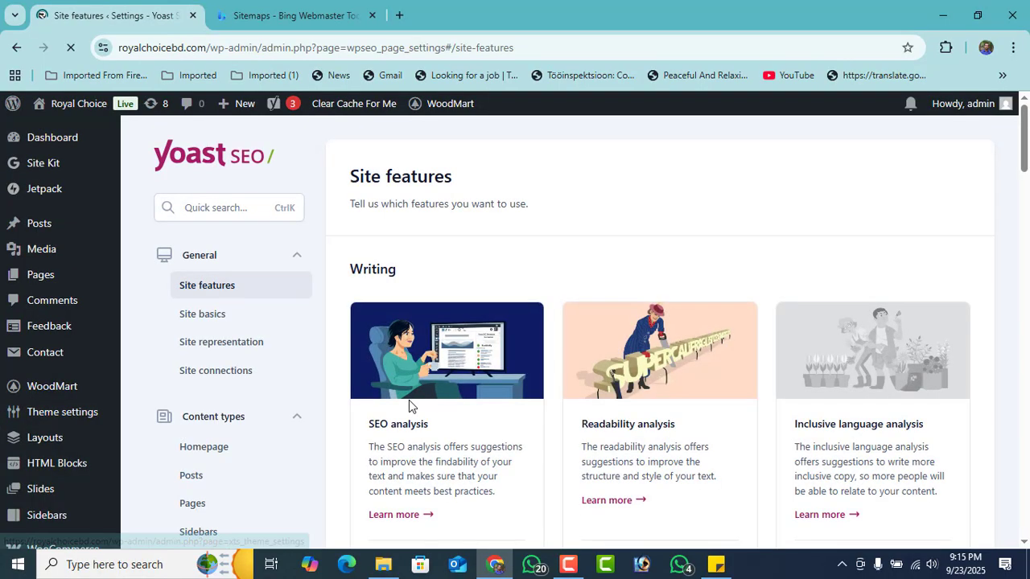
scroll(702, 435, down, 5)
scroll(702, 445, down, 15)
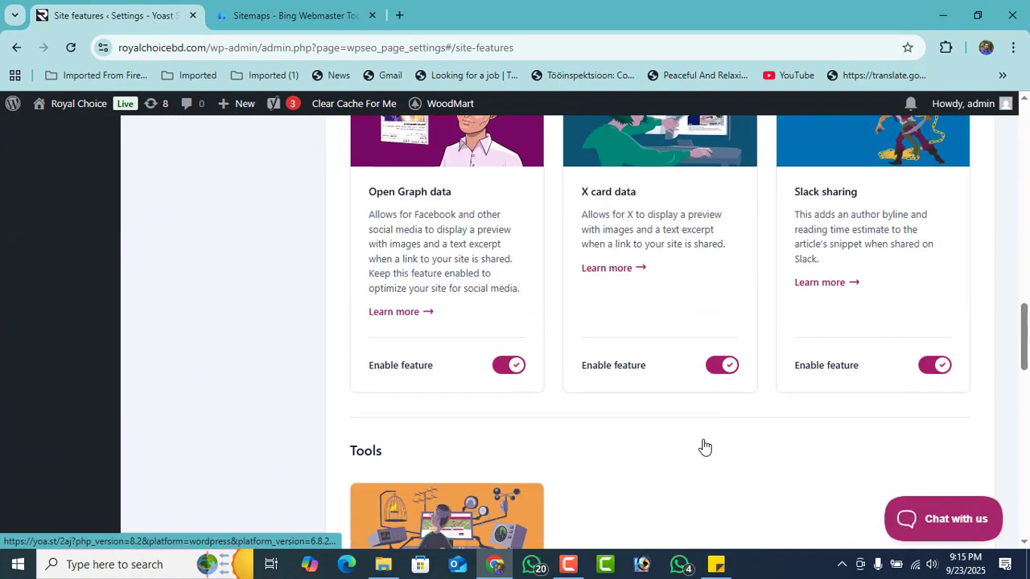
scroll(703, 445, down, 1)
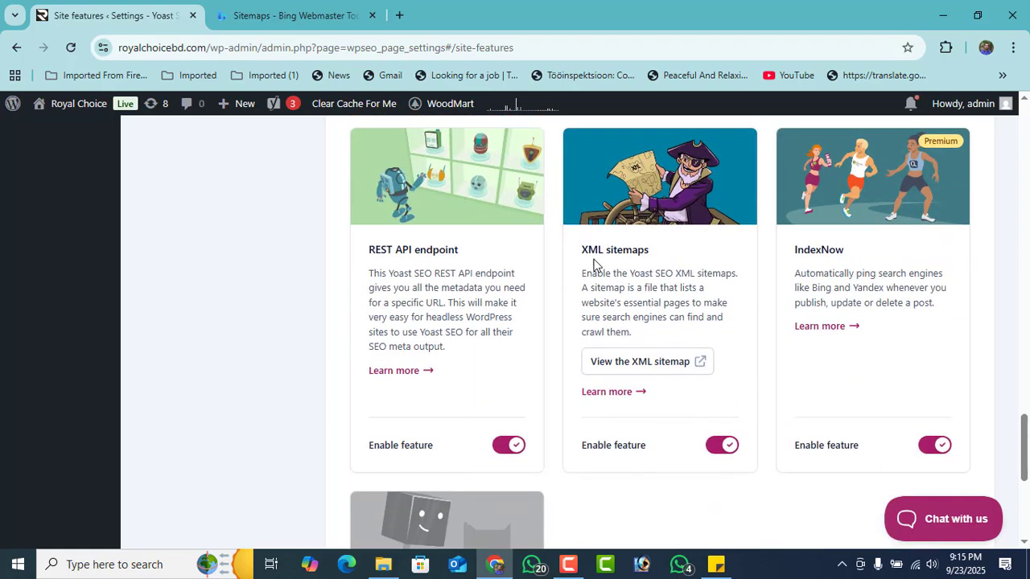
click(641, 366)
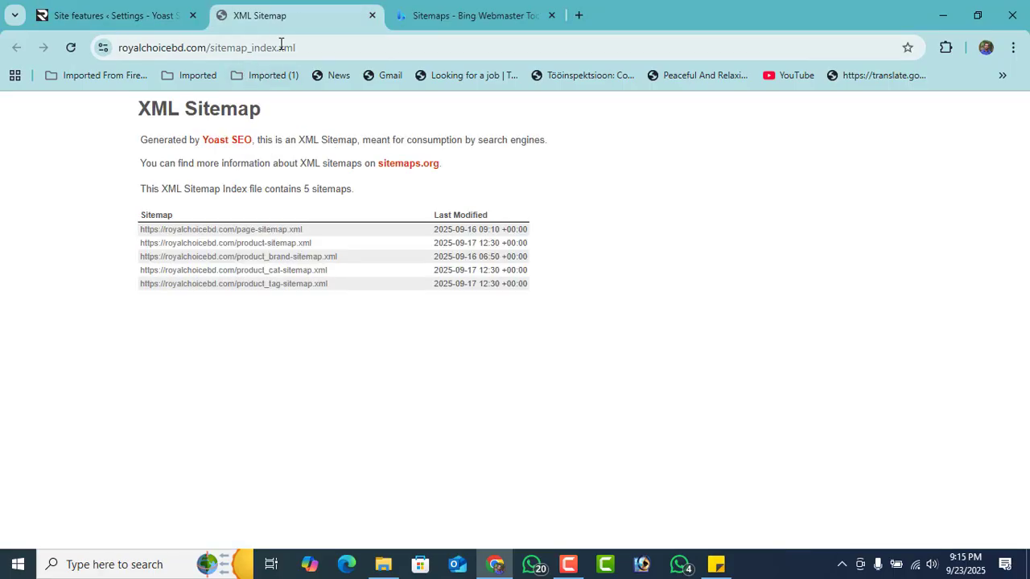
Copy the full URL of the XML sitemap index page and switch back to Bing Webmaster Tools.
click(280, 46)
right_click(283, 45)
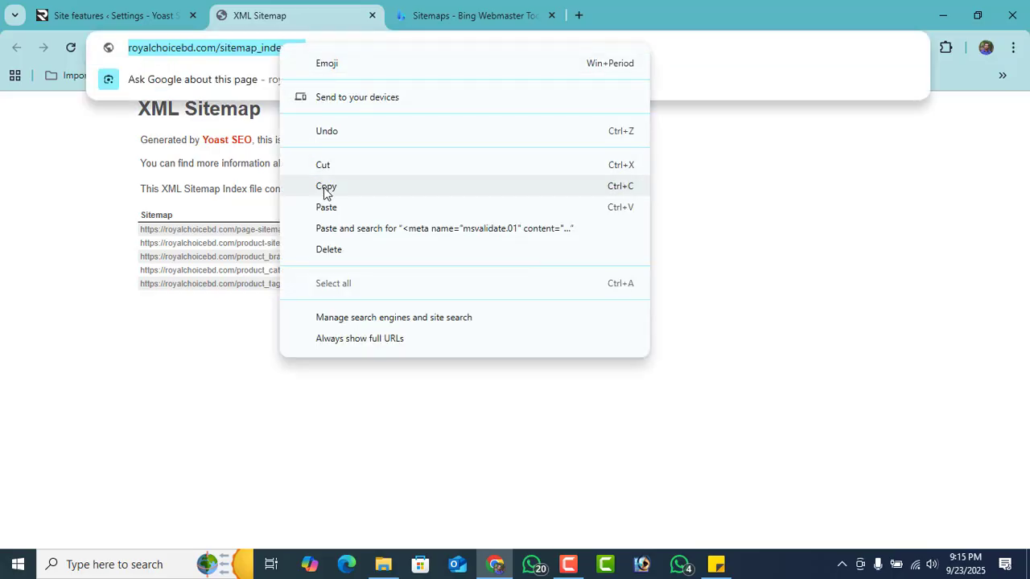
click(326, 188)
click(481, 20)
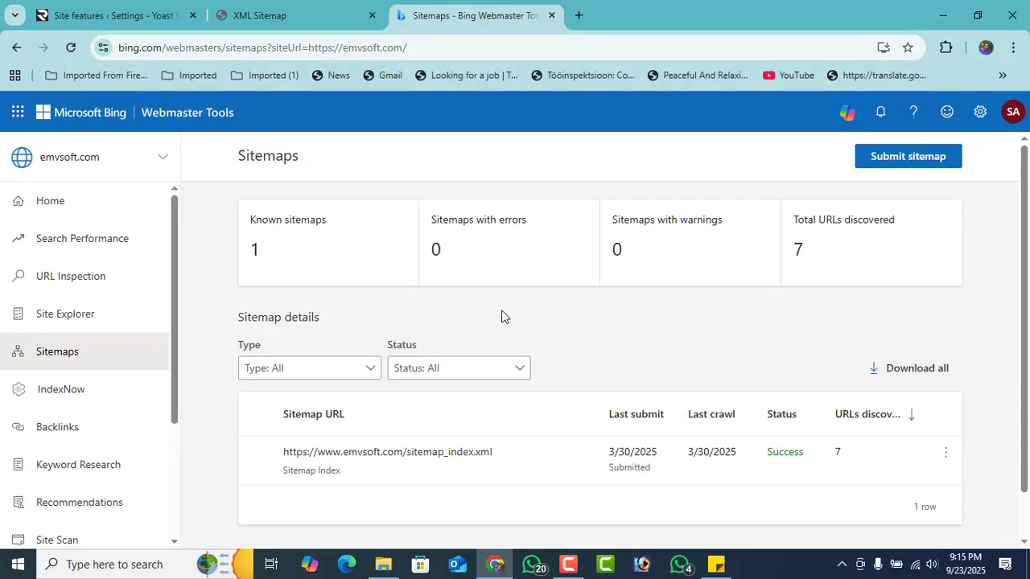
click(902, 165)
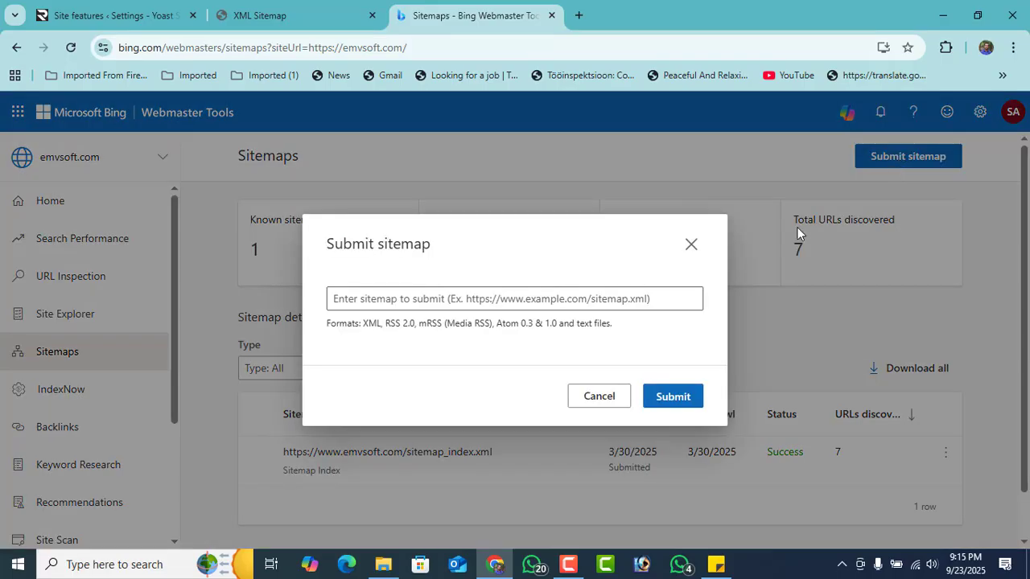
right_click(366, 299)
click(395, 378)
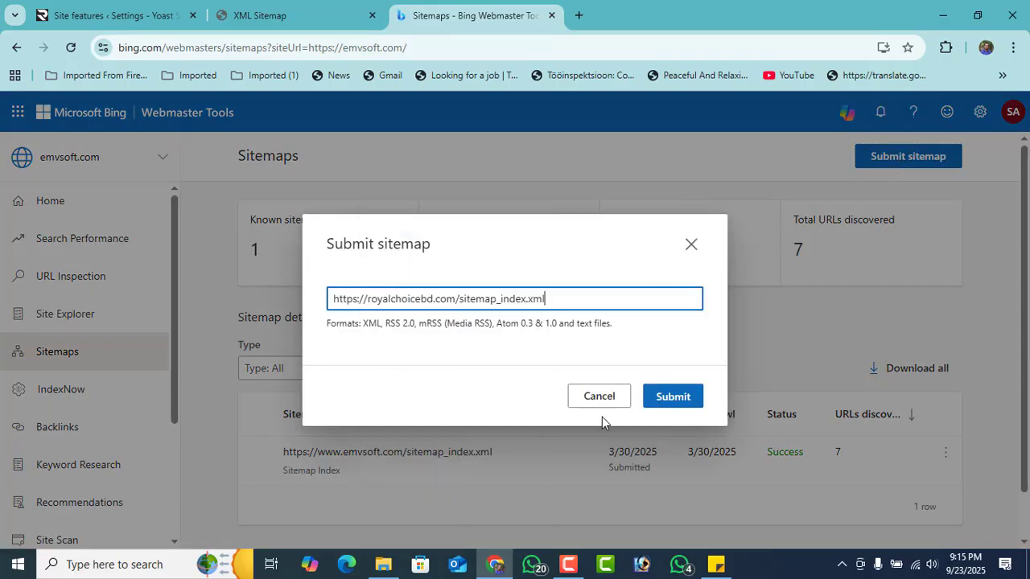
click(673, 397)
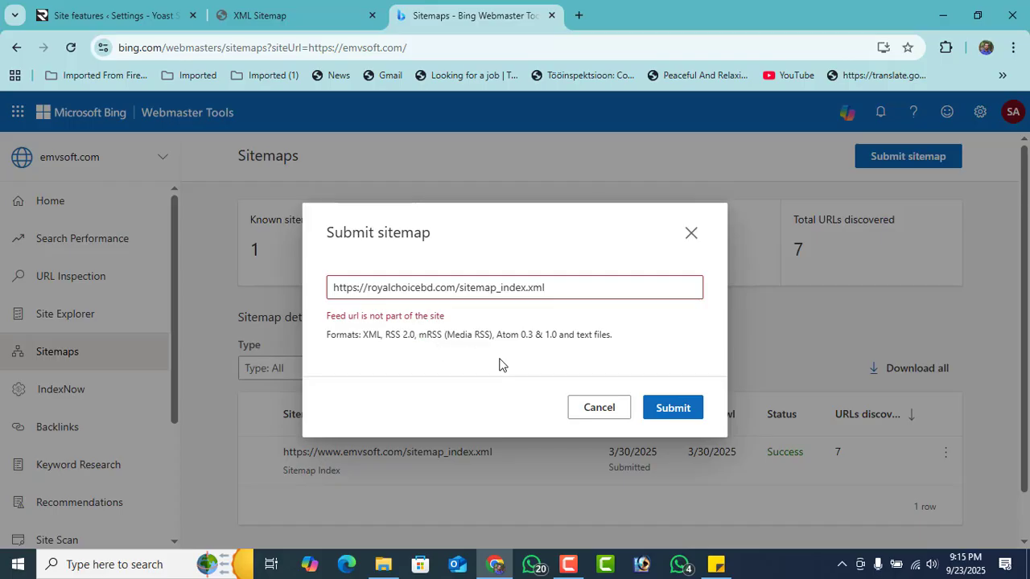
click(674, 412)
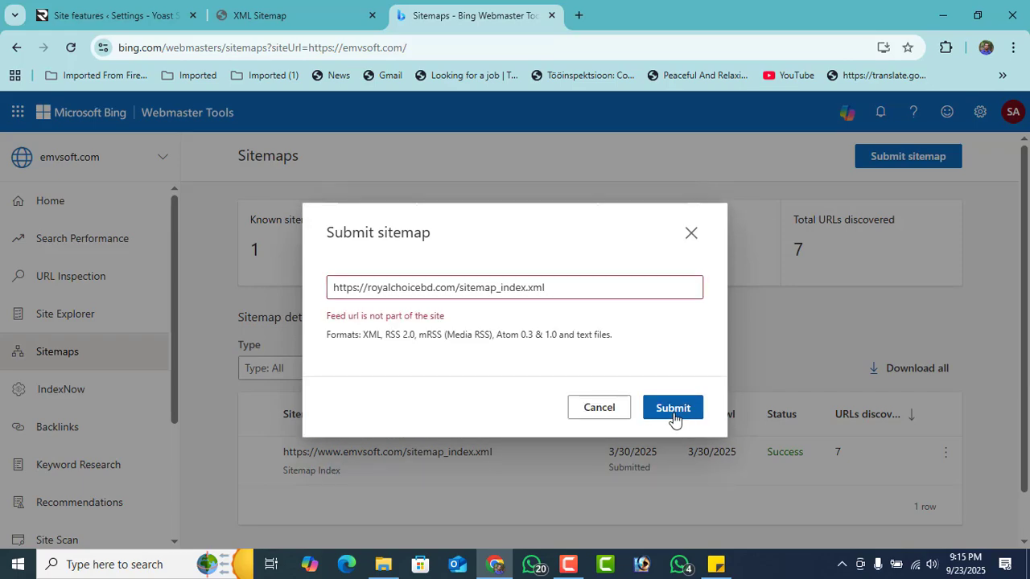
click(598, 410)
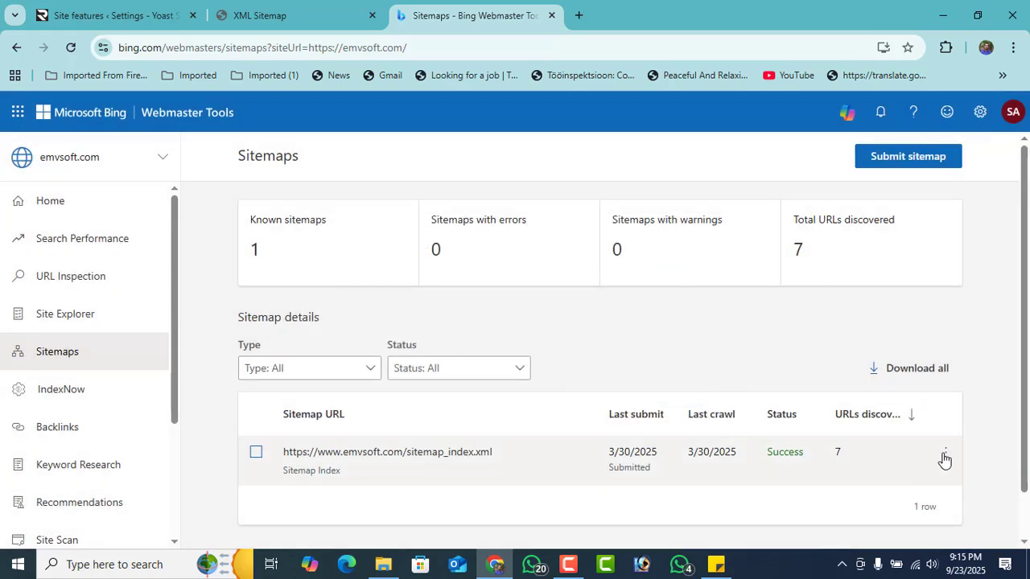
click(944, 456)
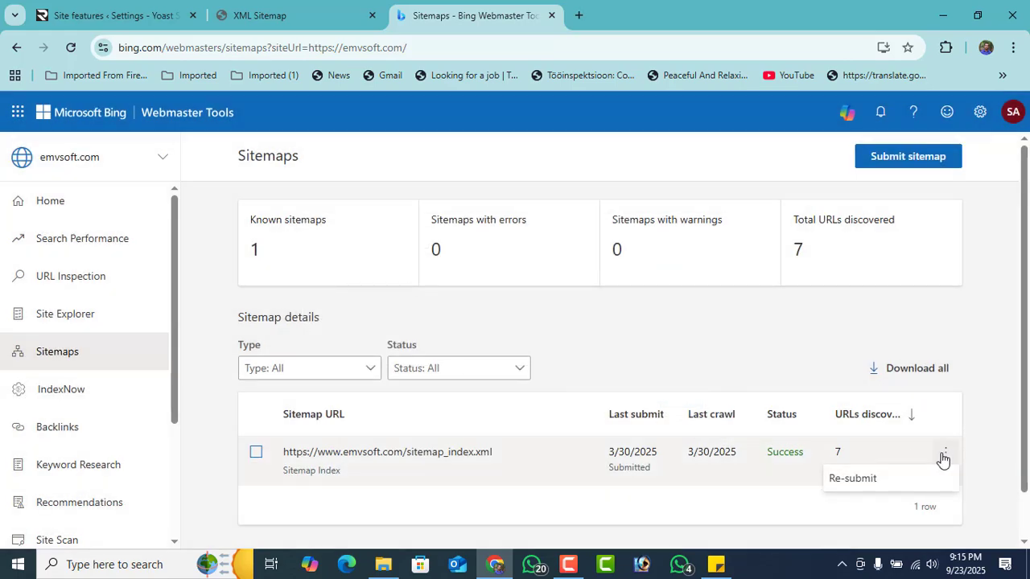
click(255, 454)
click(845, 514)
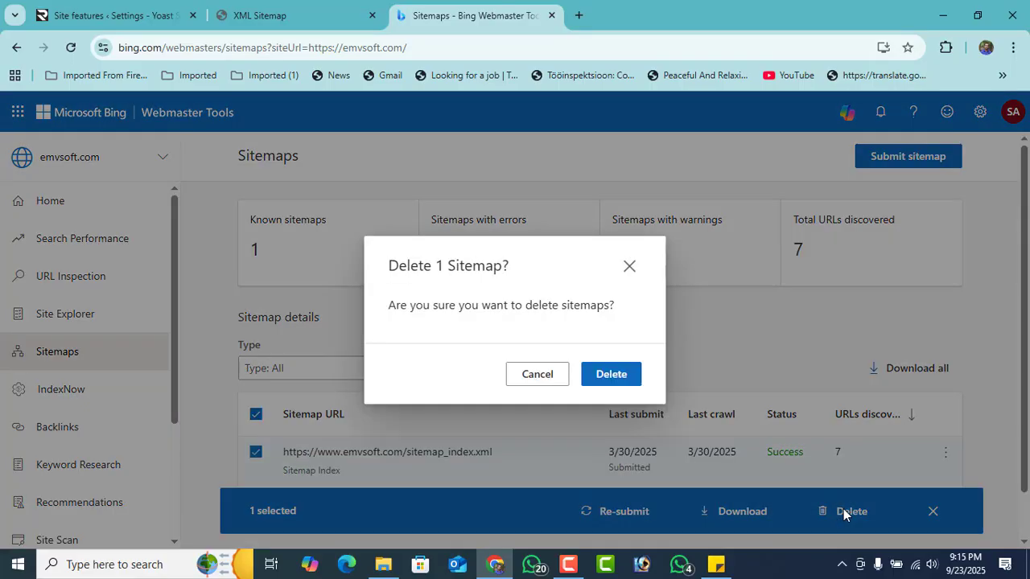
click(605, 374)
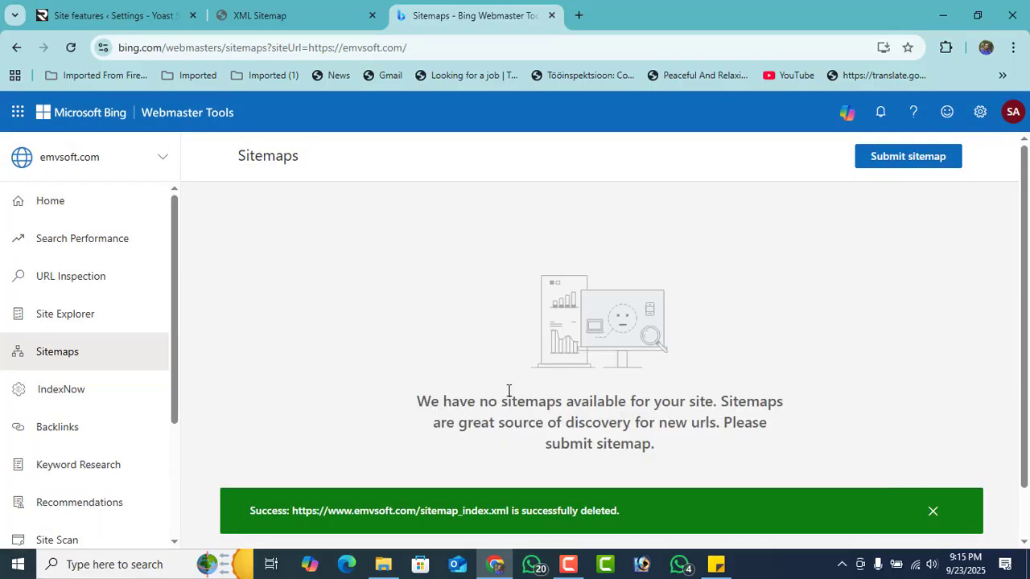
Retry submitting the copied royalchoicebd.com sitemap index URL under emvsoft.com and dismiss the submission dialog.
click(884, 161)
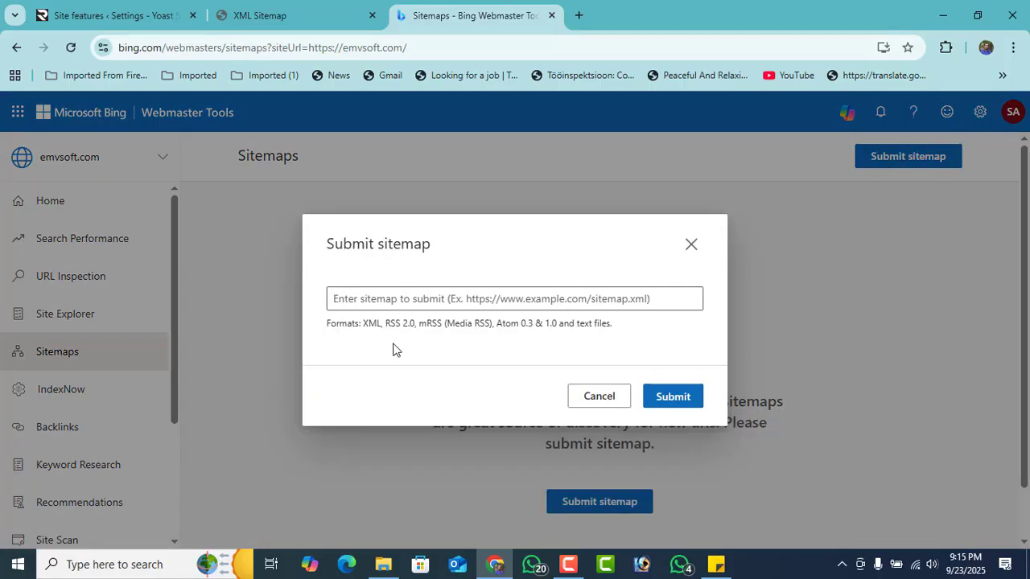
click(393, 298)
right_click(393, 299)
click(424, 385)
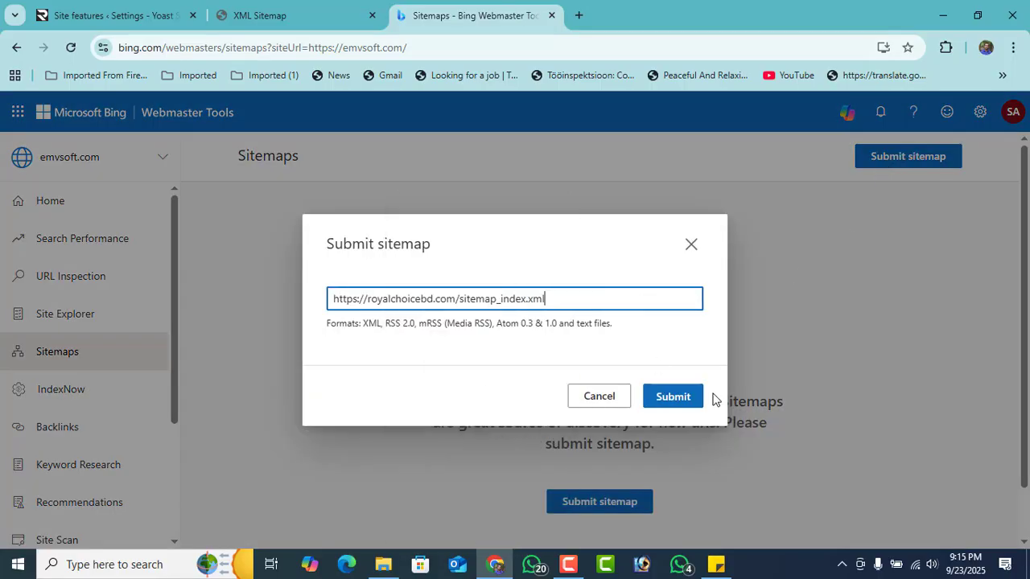
click(670, 397)
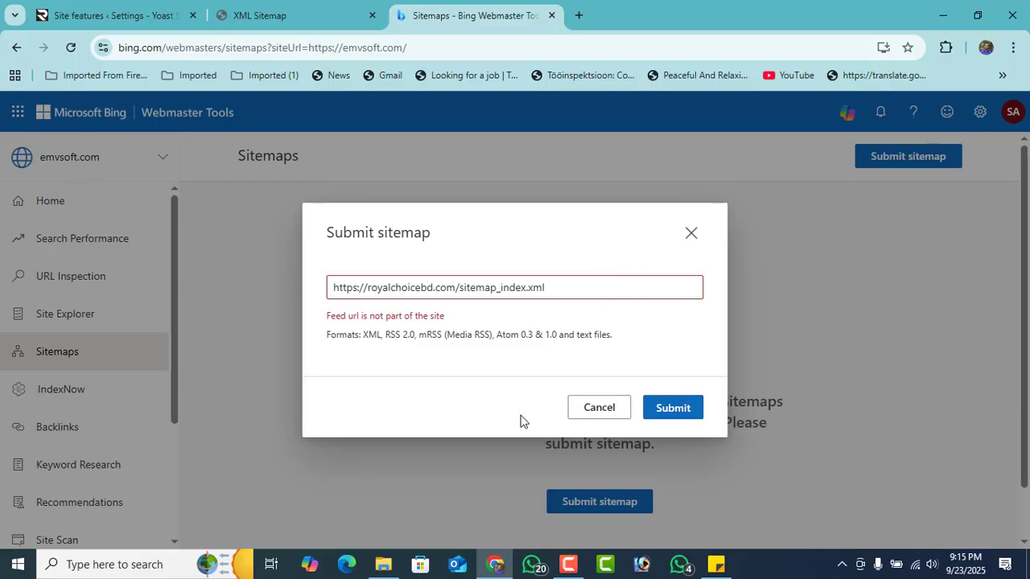
click(599, 408)
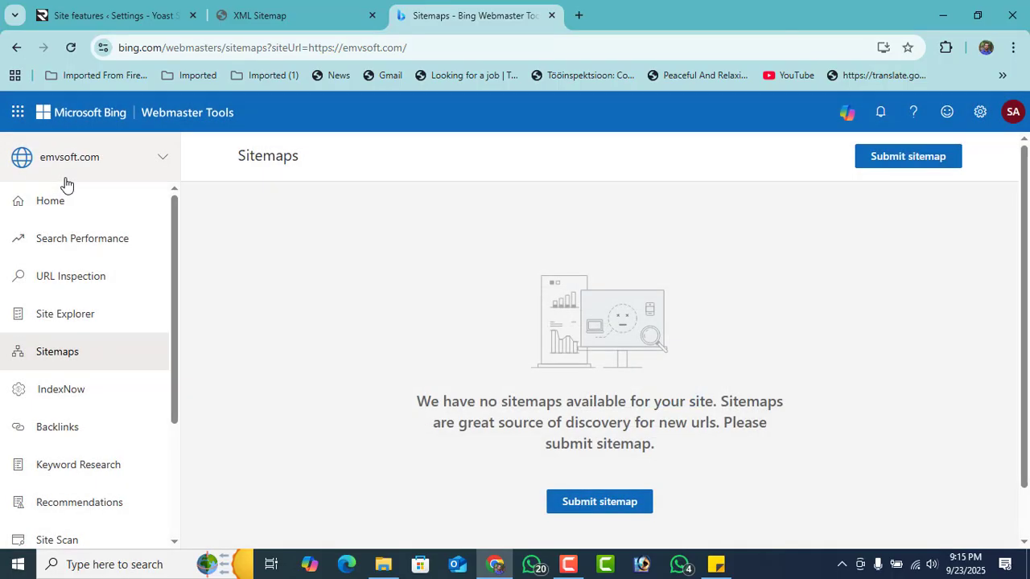
Change the active site from emvsoft.com to royalchoicebd.com for the Sitemaps page.
click(104, 167)
scroll(119, 425, down, 1)
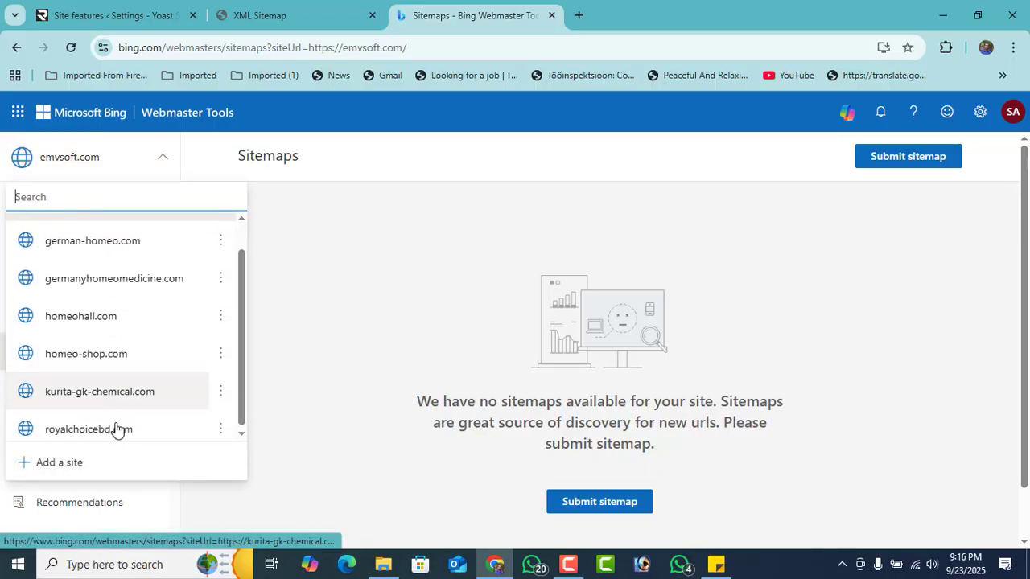
click(89, 424)
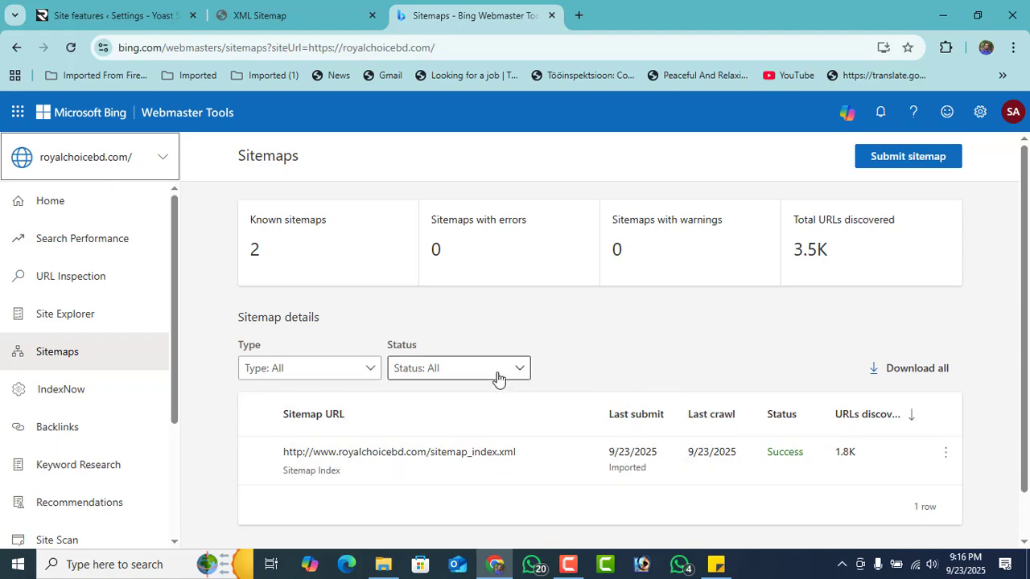
click(885, 161)
click(341, 297)
right_click(344, 298)
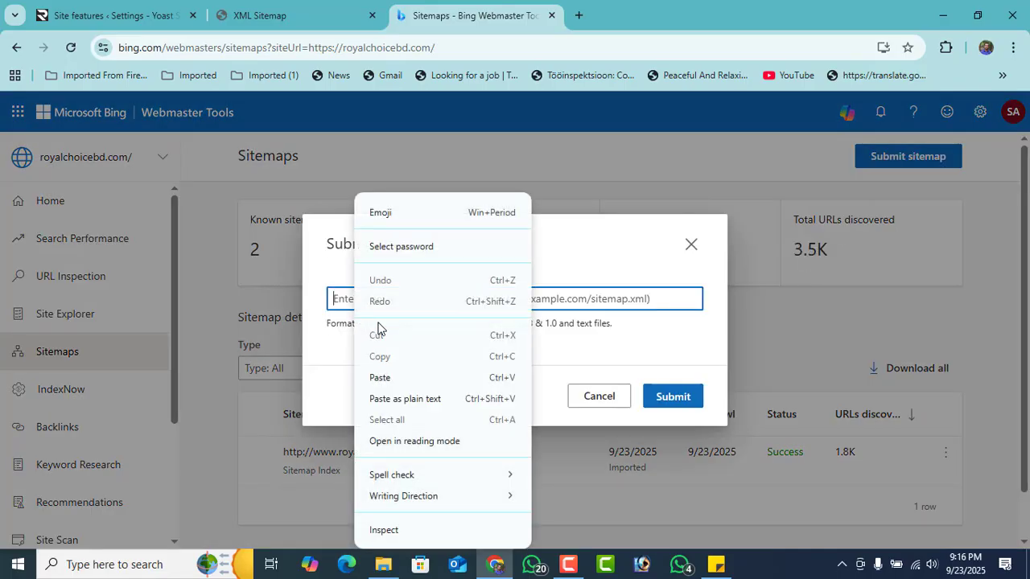
click(395, 378)
click(680, 411)
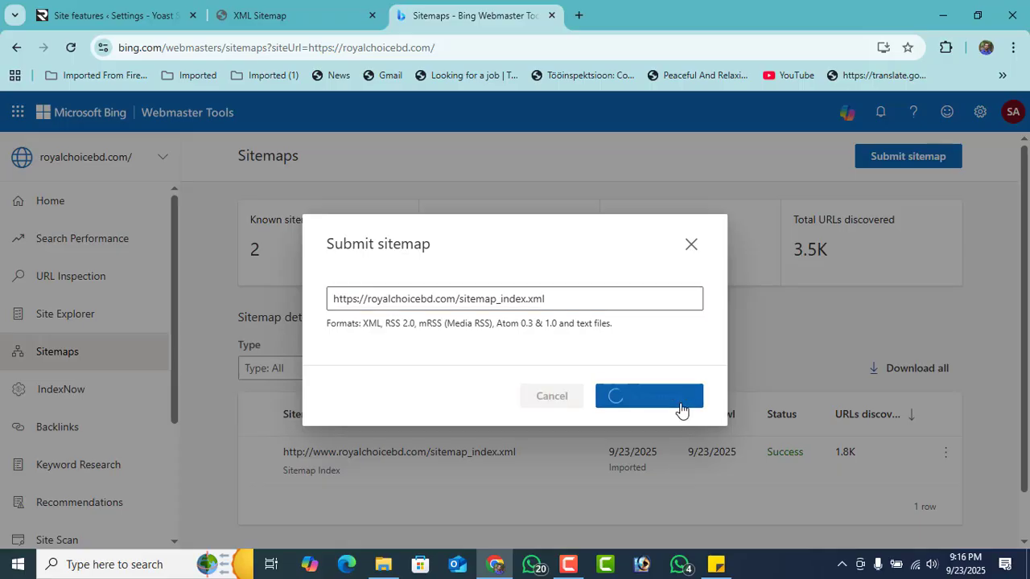